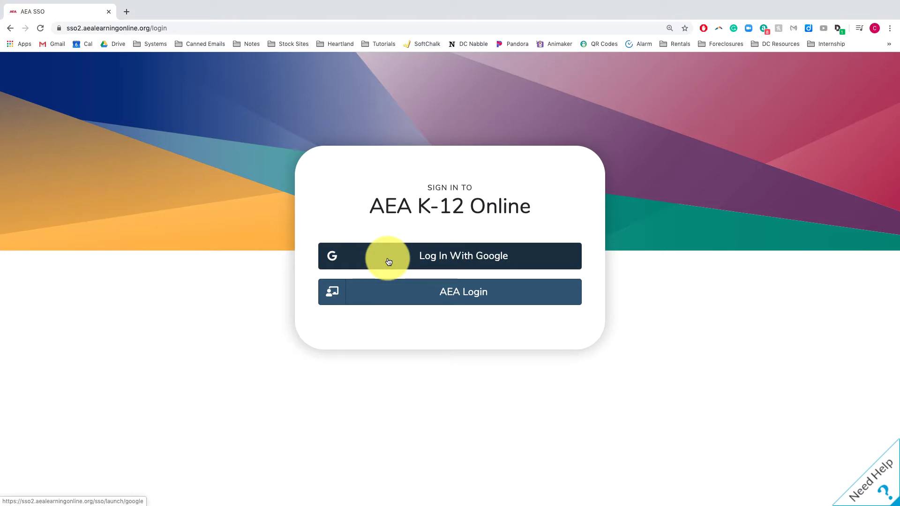
# - Open the AEA Login page and choose Sign Up to get the new-account registration form
pyautogui.click(418, 301)
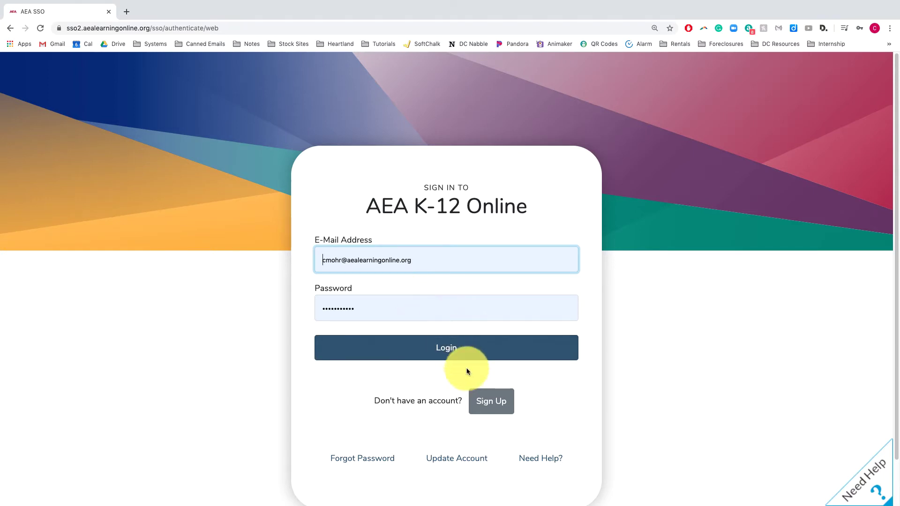
pyautogui.click(492, 404)
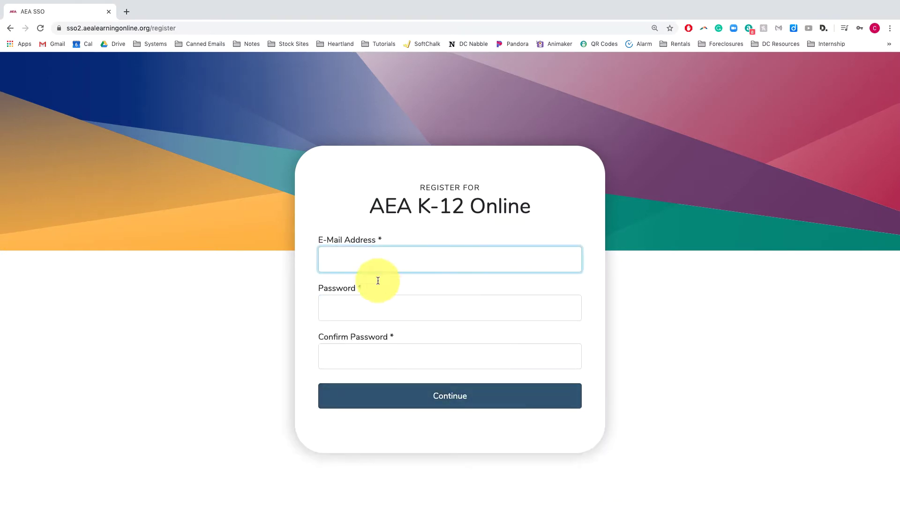
# - Enter the new student's e-mail address on the aealearningonline.org domain
pyautogui.click(359, 260)
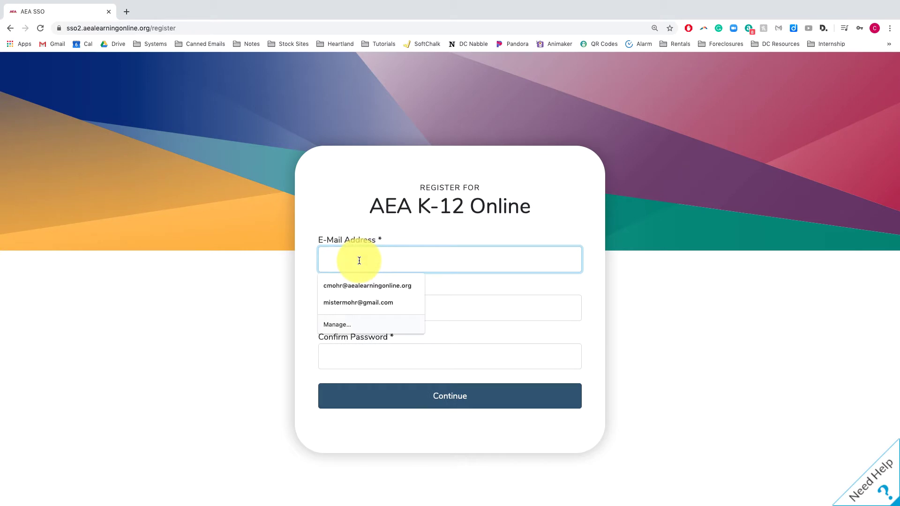
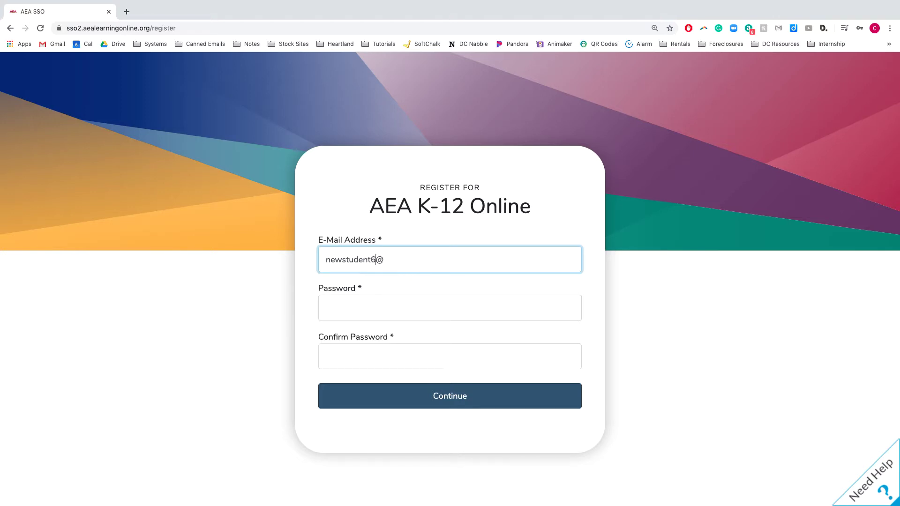
pyautogui.press('Right')
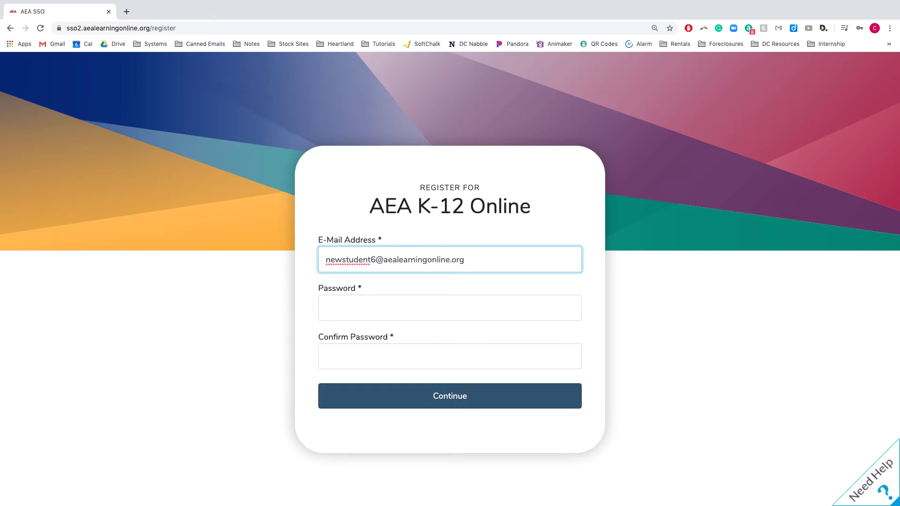
pyautogui.moveTo(375, 258); pyautogui.dragTo(307, 256)
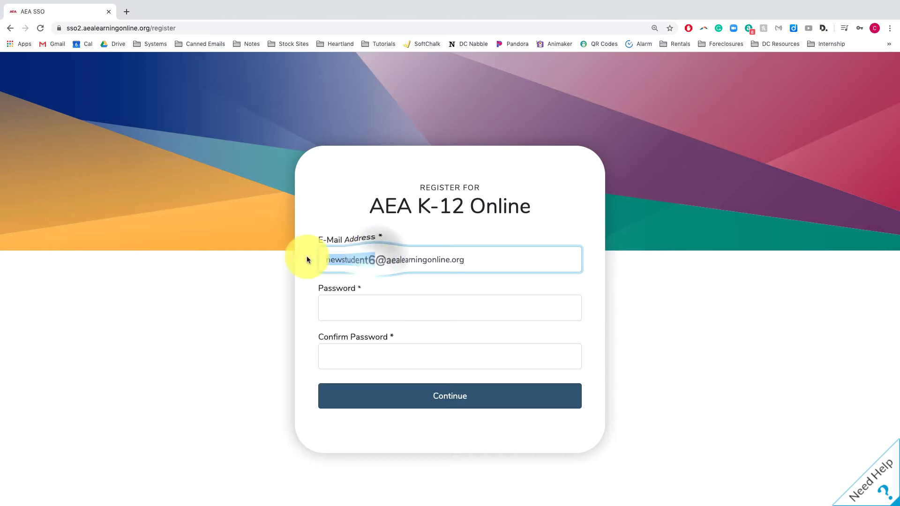
# - Enter the account password in both password fields and submit the registration
pyautogui.click(332, 305)
pyautogui.write('•••••••••••')
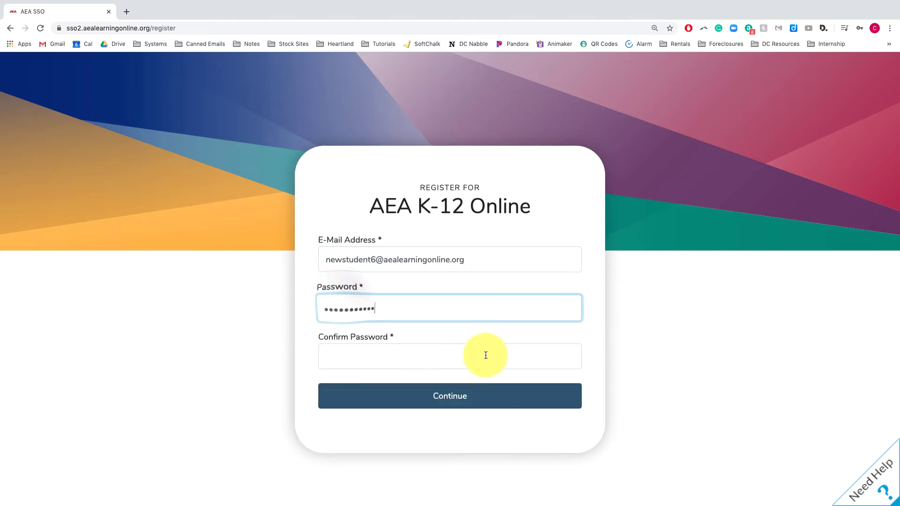
pyautogui.click(486, 355)
pyautogui.press('super+v')
pyautogui.click(524, 393)
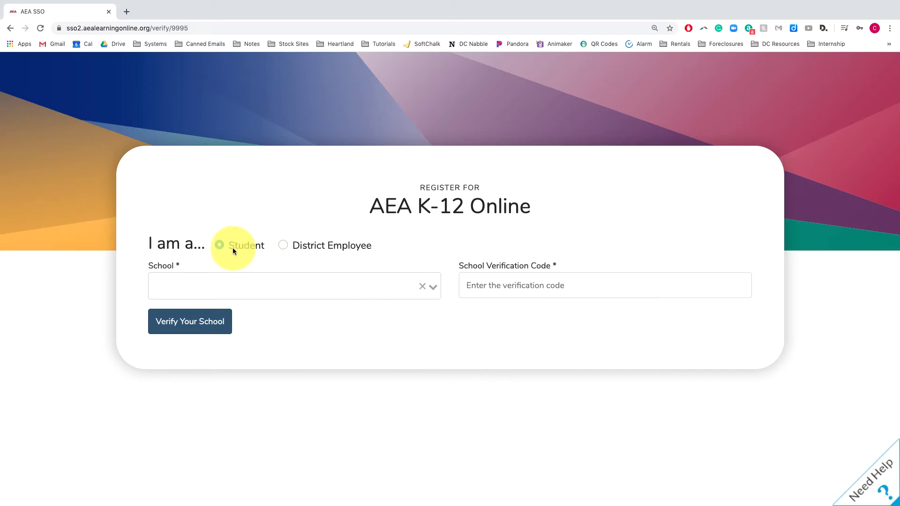
# - Select Urbandale High School, enter its verification code, and verify the school
pyautogui.click(236, 286)
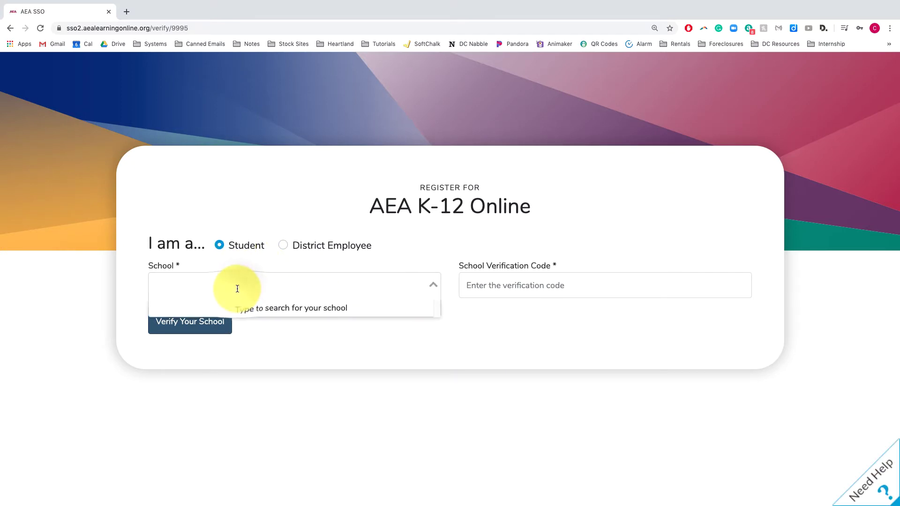
pyautogui.write('urban')
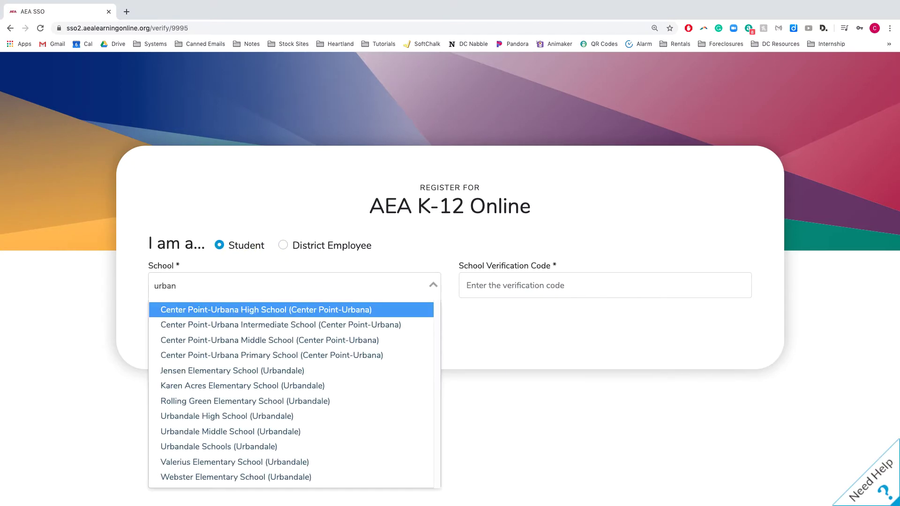
pyautogui.write('dale')
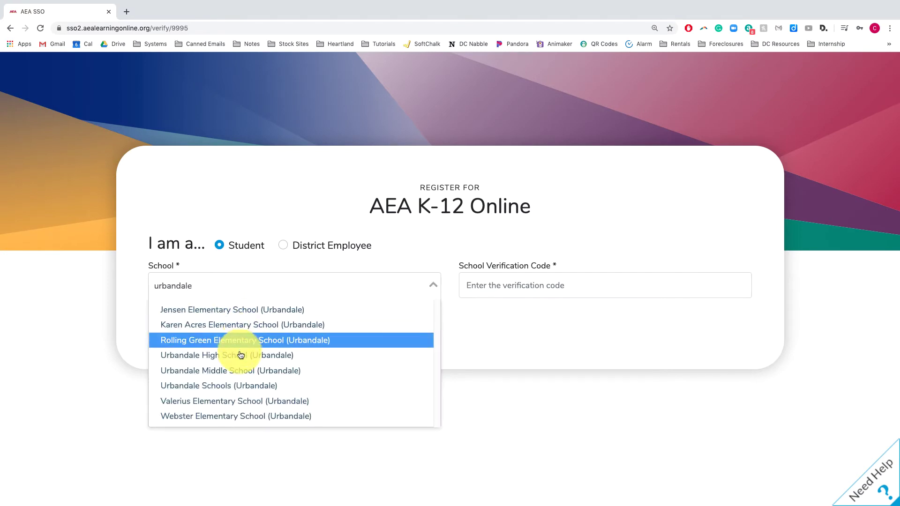
pyautogui.click(241, 361)
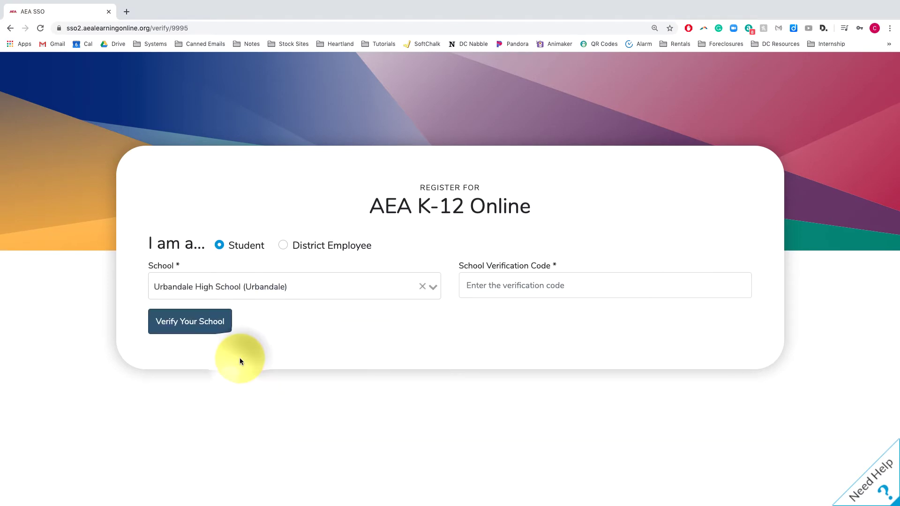
pyautogui.click(485, 290)
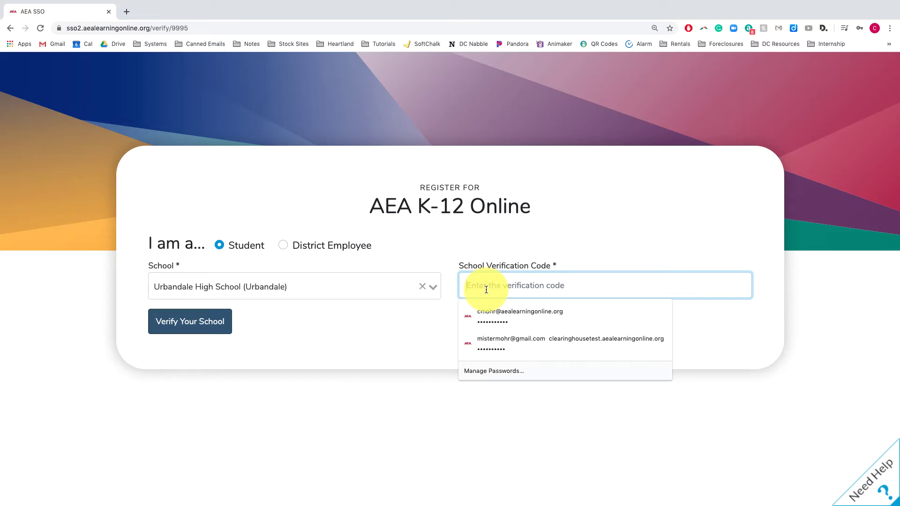
pyautogui.write('••••••')
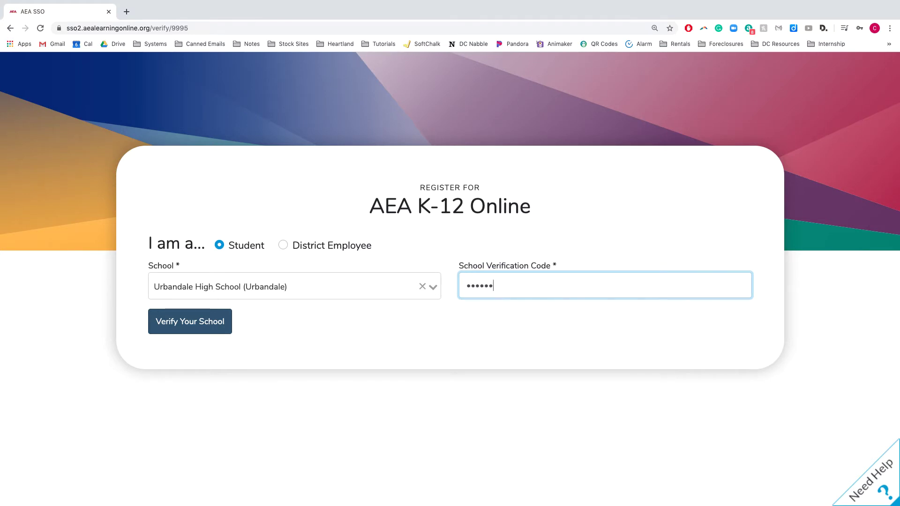
pyautogui.click(221, 328)
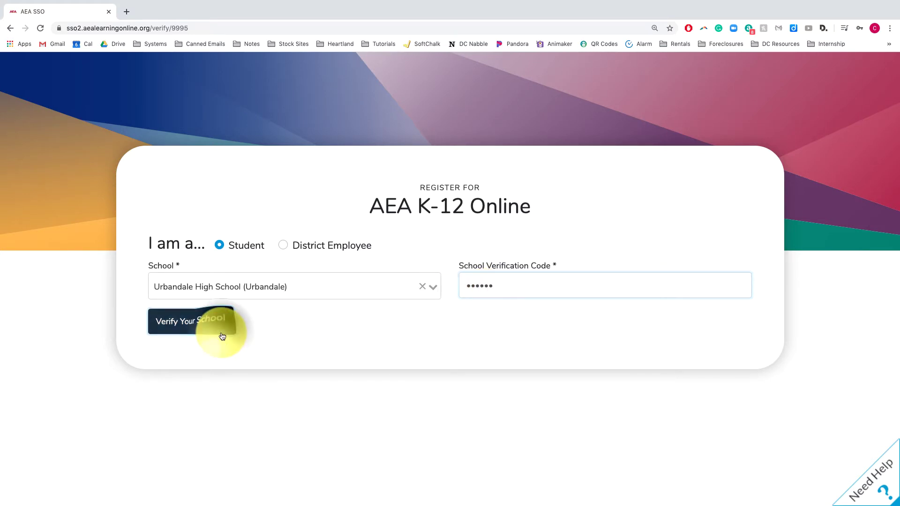
# - Fill in the student's first and last name, choose graduating year 2025, and submit
pyautogui.click(298, 335)
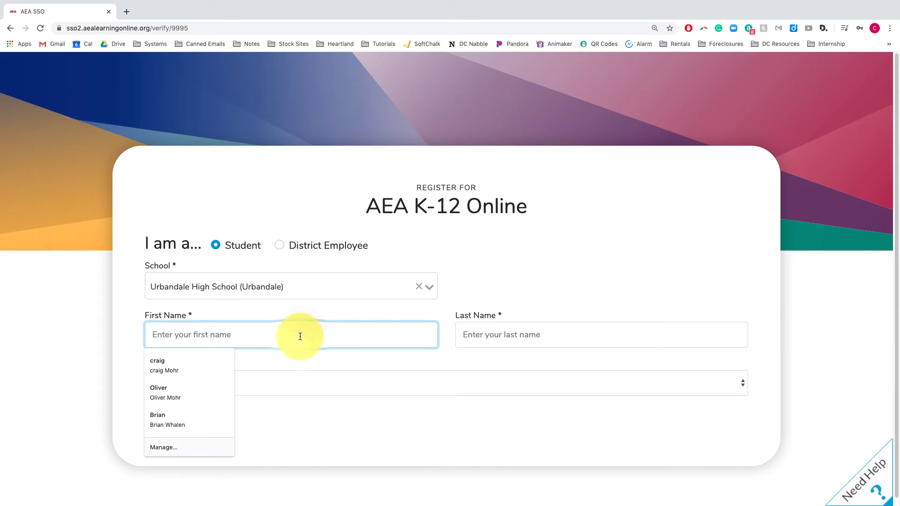
pyautogui.write('New')
pyautogui.click(463, 335)
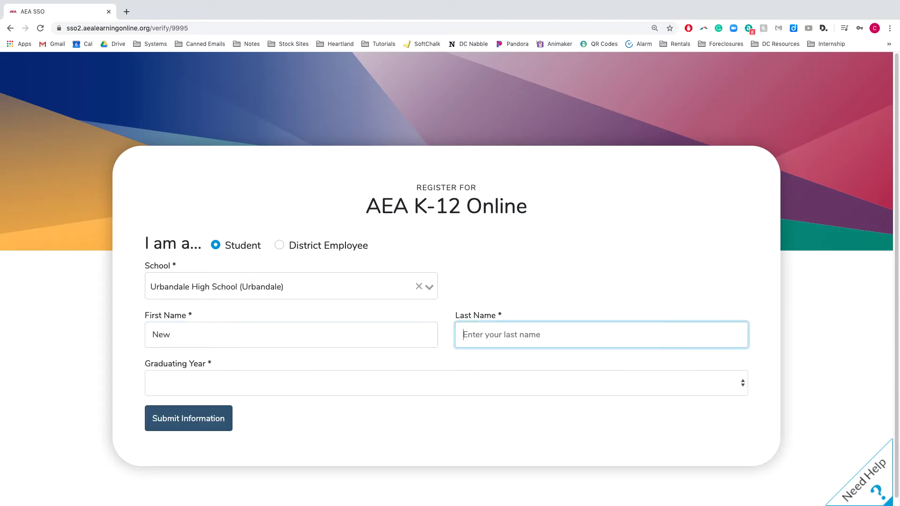
pyautogui.write('Student')
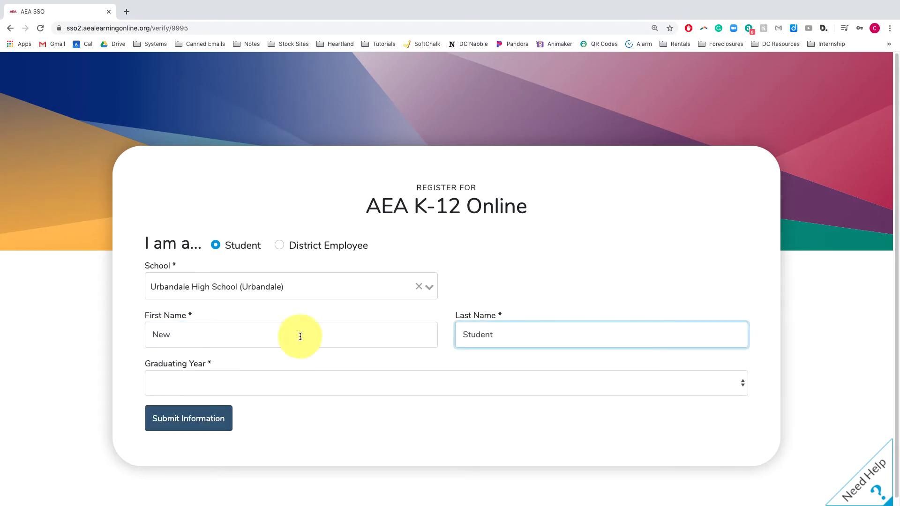
pyautogui.click(167, 380)
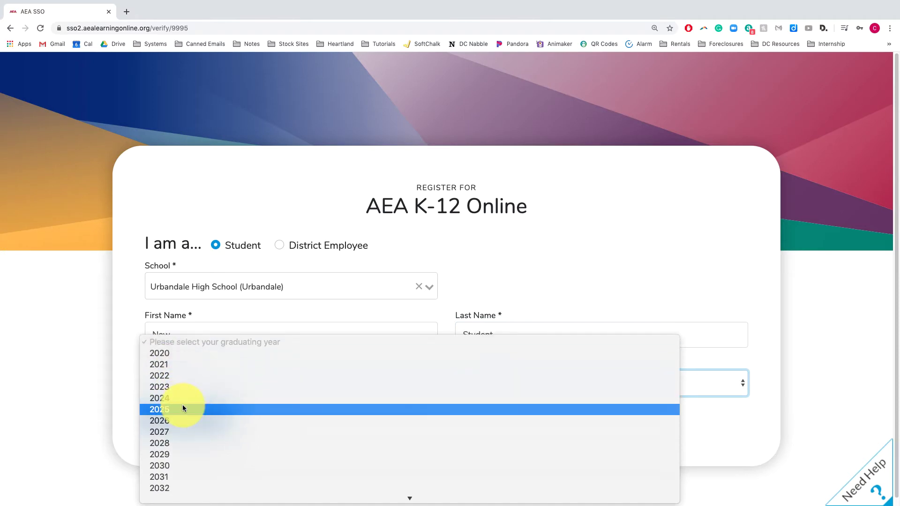
pyautogui.click(183, 408)
pyautogui.click(207, 419)
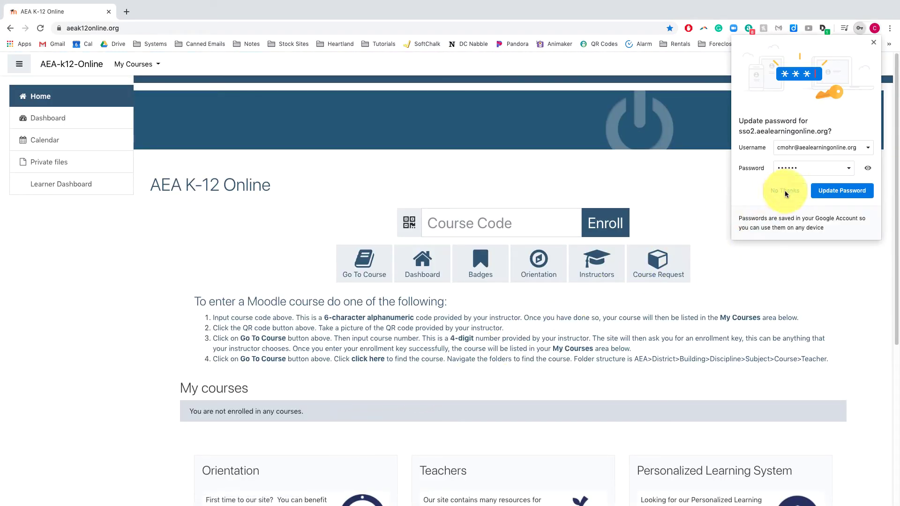
# - Decline Chrome's password update and collapse the side navigation drawer
pyautogui.click(786, 190)
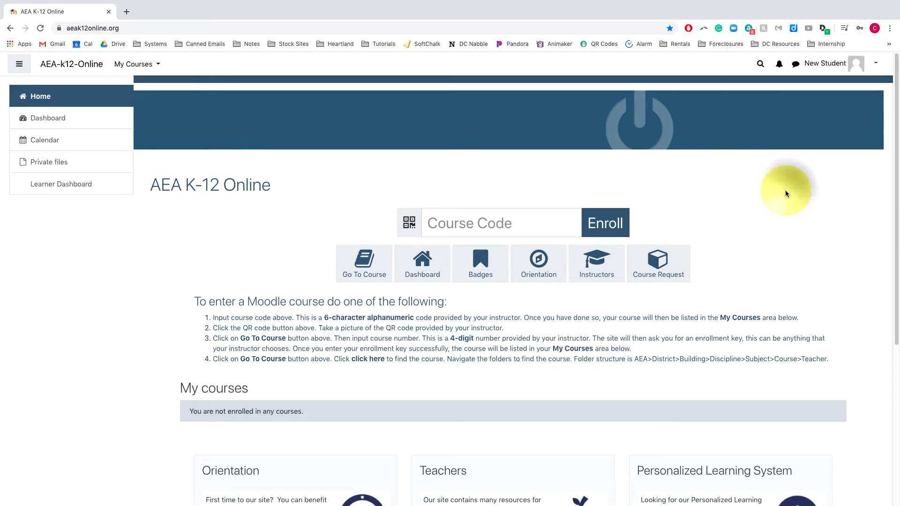
pyautogui.click(20, 64)
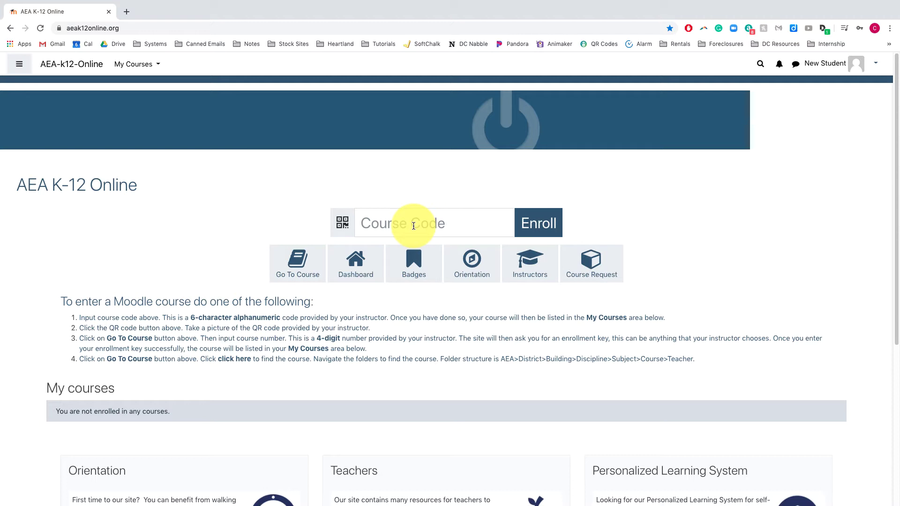
# - Check the empty course code field and My courses list, then open the account menu
pyautogui.click(413, 226)
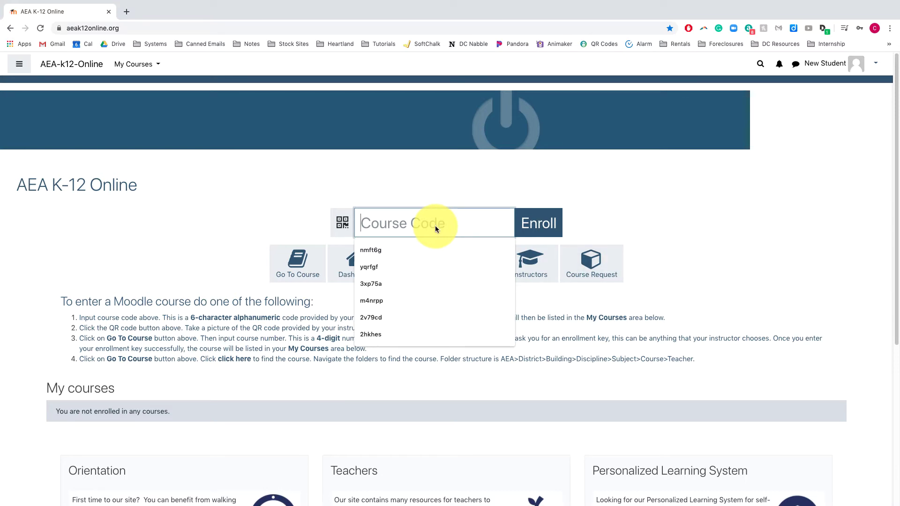
pyautogui.click(148, 63)
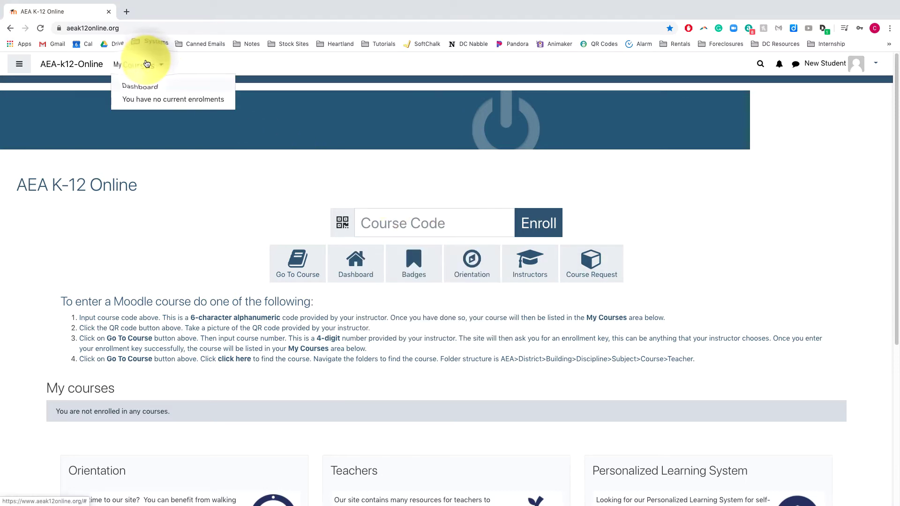
pyautogui.click(823, 64)
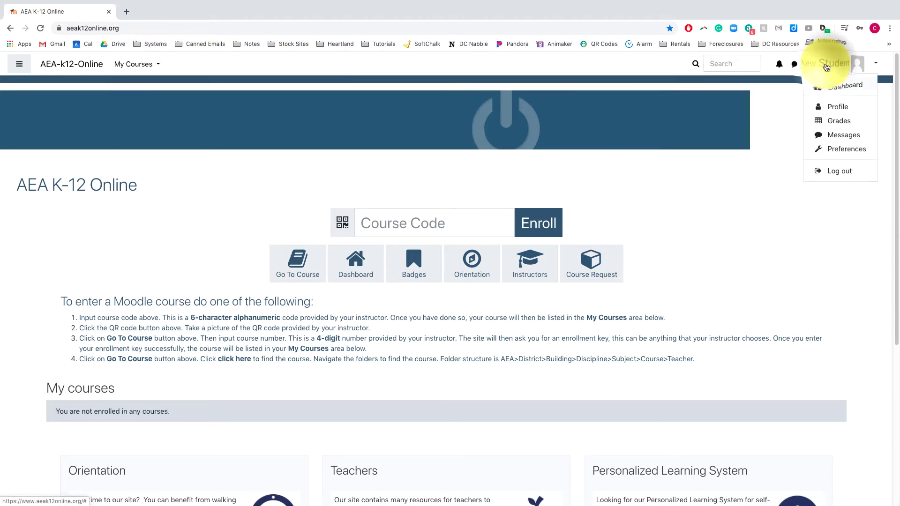
# - Log out, sign back in with the teacher's Google account, and view My courses
pyautogui.click(839, 171)
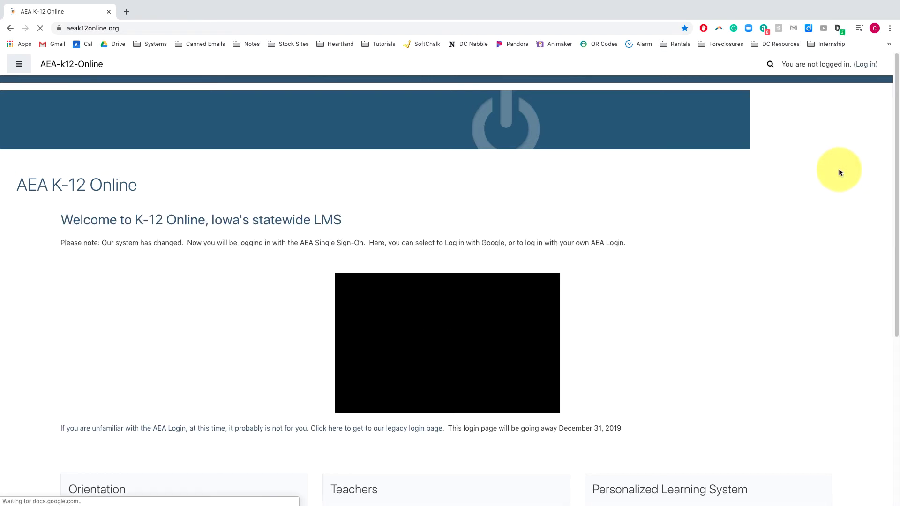
pyautogui.click(865, 64)
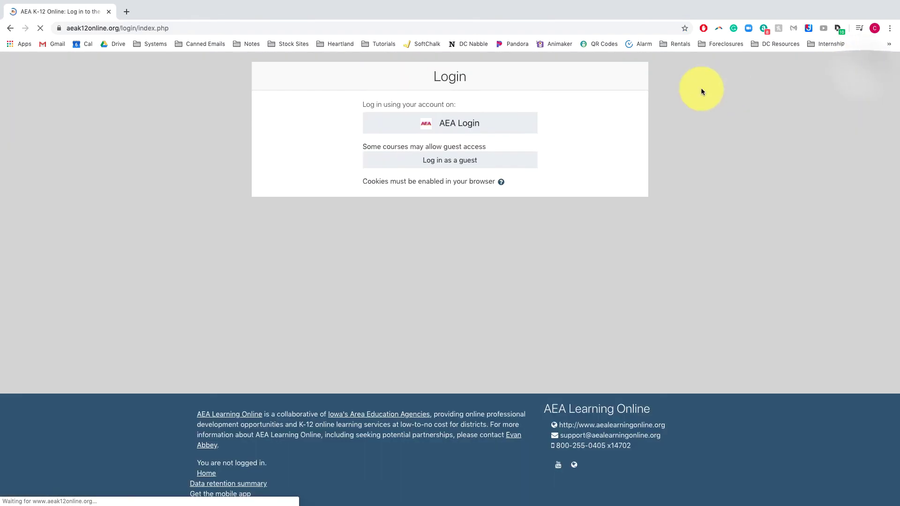
pyautogui.click(417, 131)
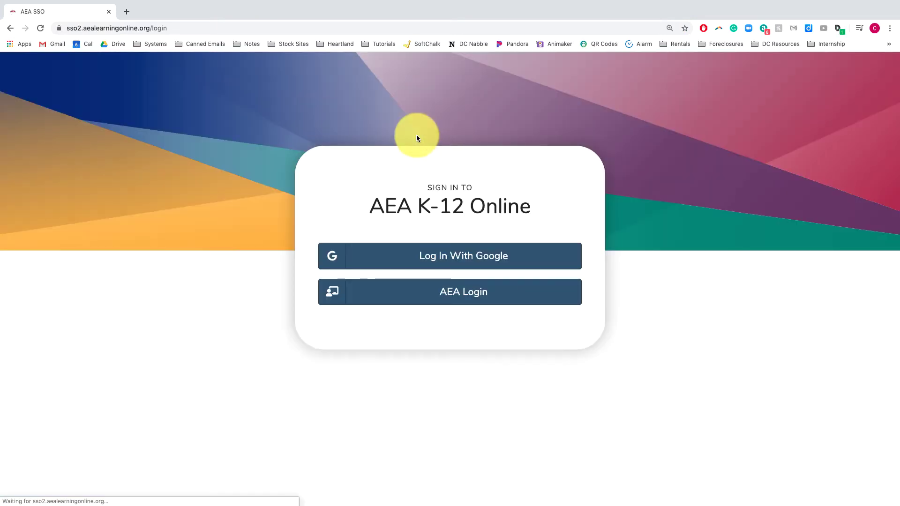
pyautogui.click(435, 259)
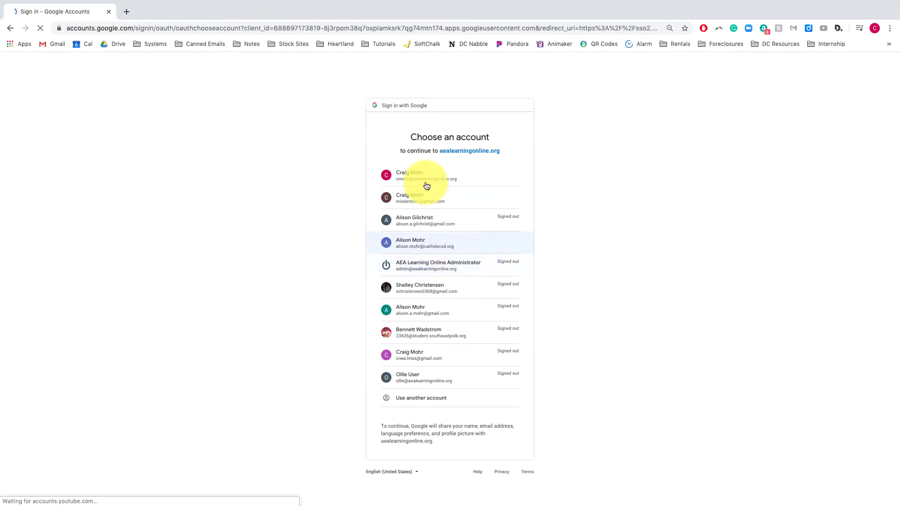
pyautogui.click(426, 183)
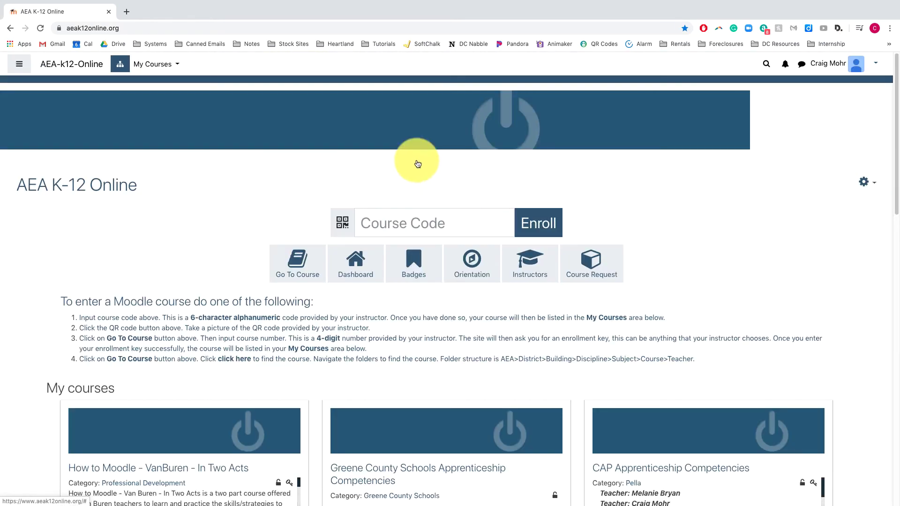
pyautogui.click(147, 64)
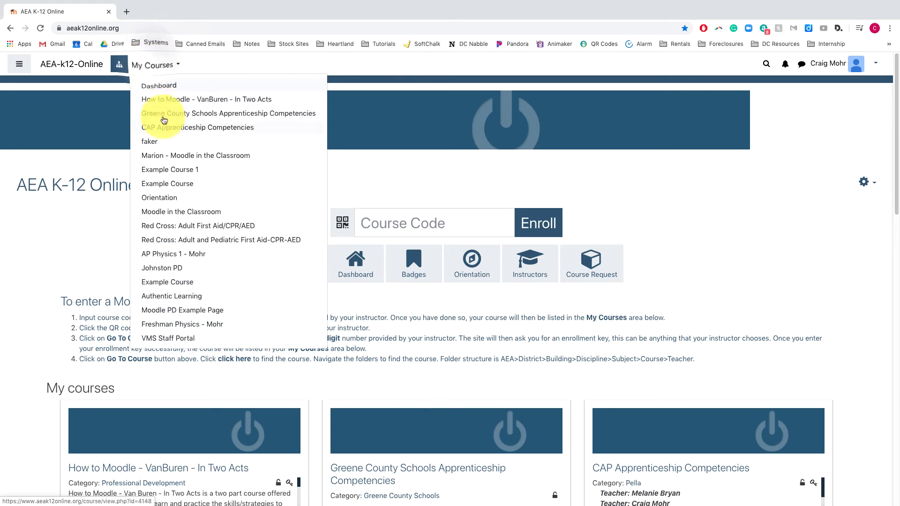
# - Open Example Course 1 and go to its Enrollment codes (Easy enrollments) page
pyautogui.click(171, 170)
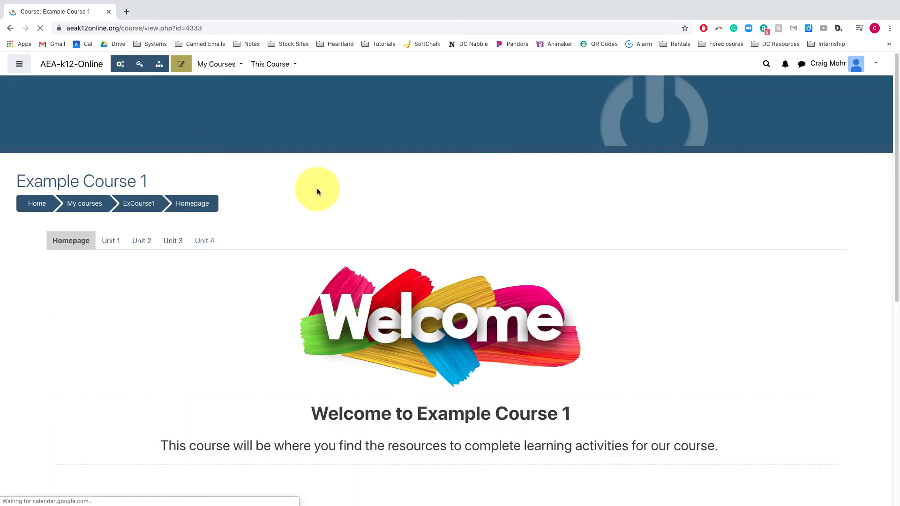
pyautogui.click(138, 66)
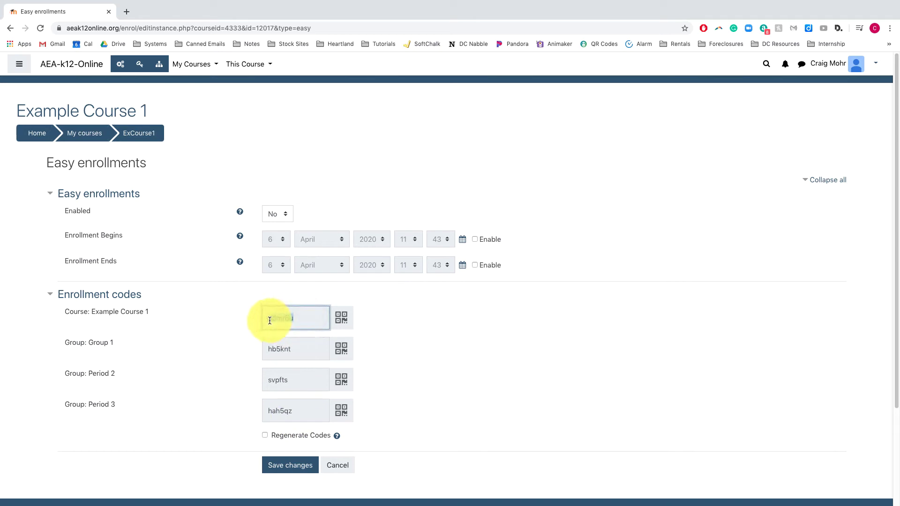
pyautogui.moveTo(269, 318)
pyautogui.mouseDown()
pyautogui.moveTo(297, 318)
pyautogui.moveTo(268, 321)
pyautogui.mouseUp()
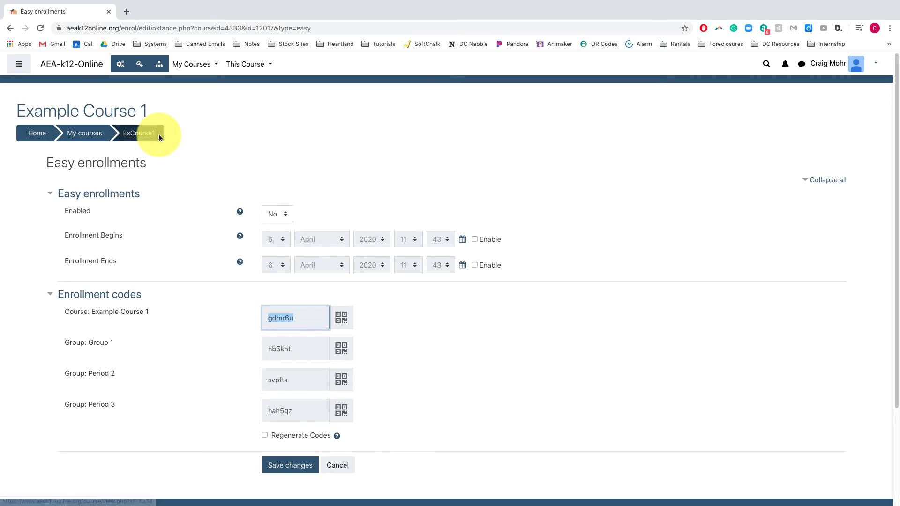
pyautogui.click(123, 65)
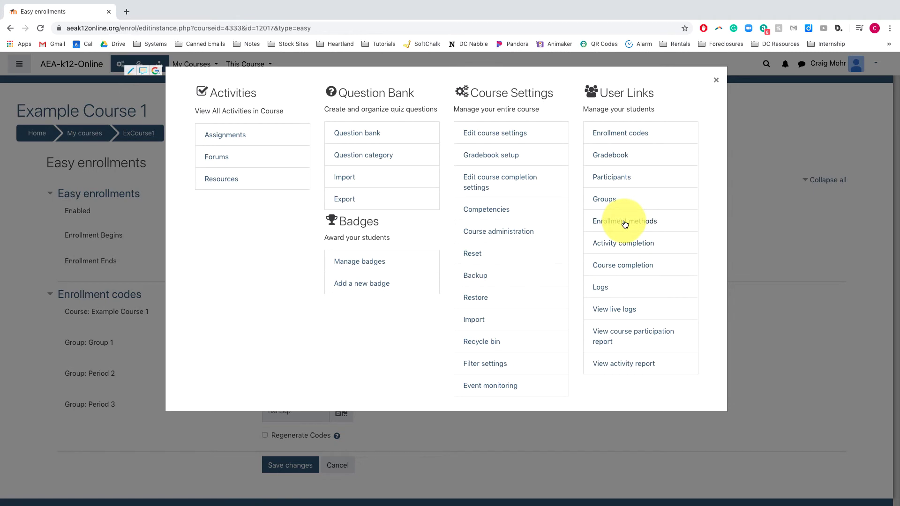
# - Delete the existing Guest access method from the course's enrollment methods
pyautogui.click(625, 224)
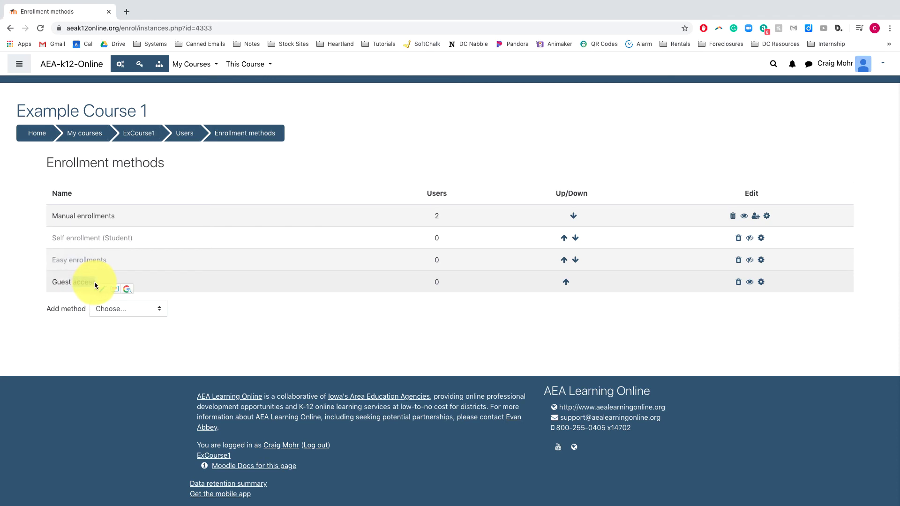
pyautogui.click(129, 311)
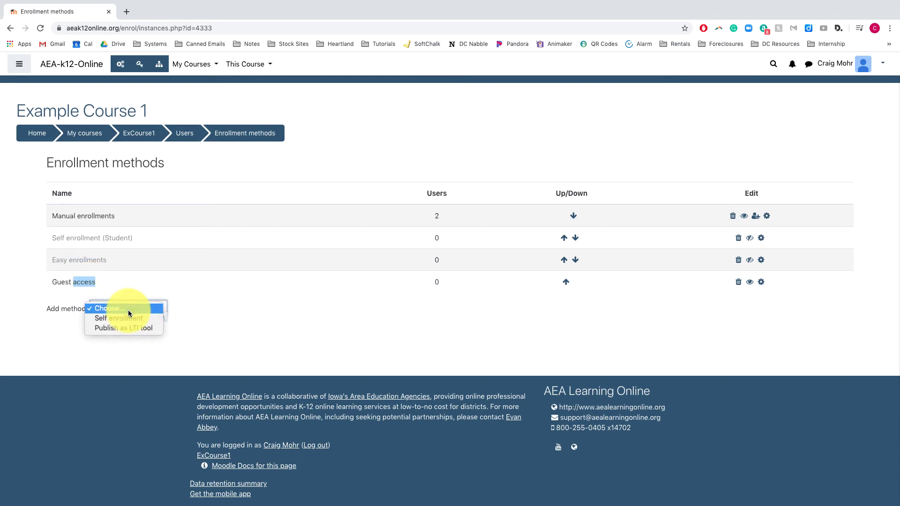
pyautogui.press('Down')
pyautogui.press('Down')
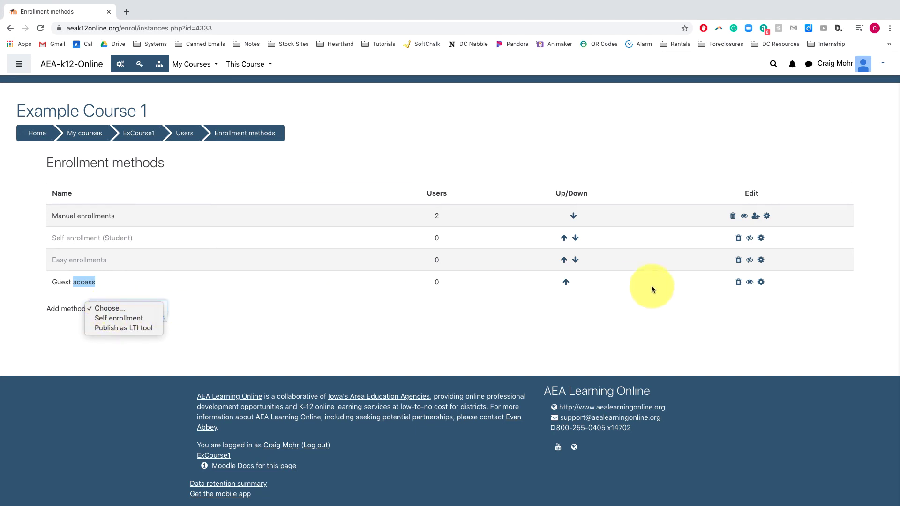
pyautogui.click(739, 283)
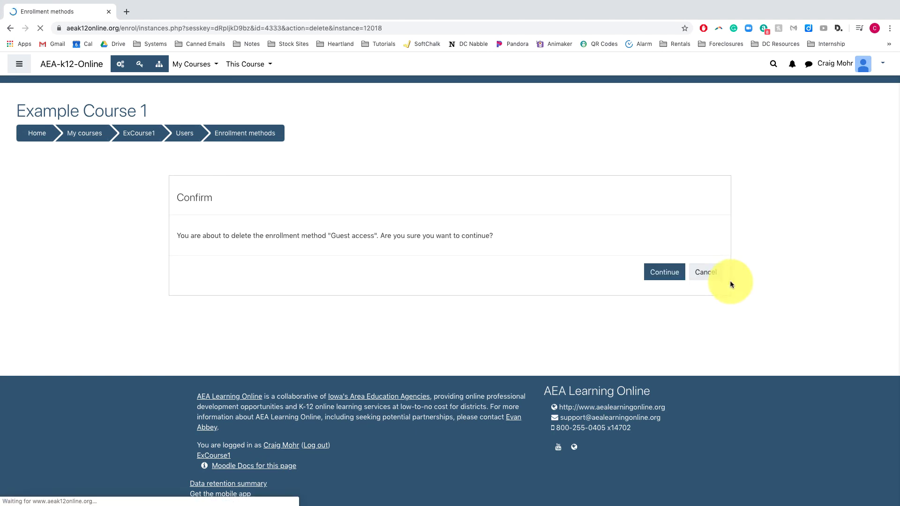
pyautogui.click(675, 278)
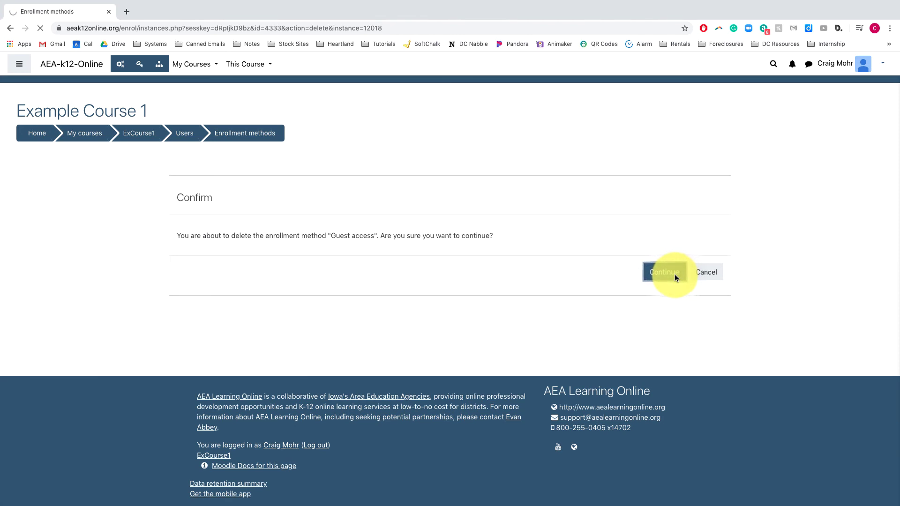
# - Add a new Guest access method with guest access allowed
pyautogui.click(121, 287)
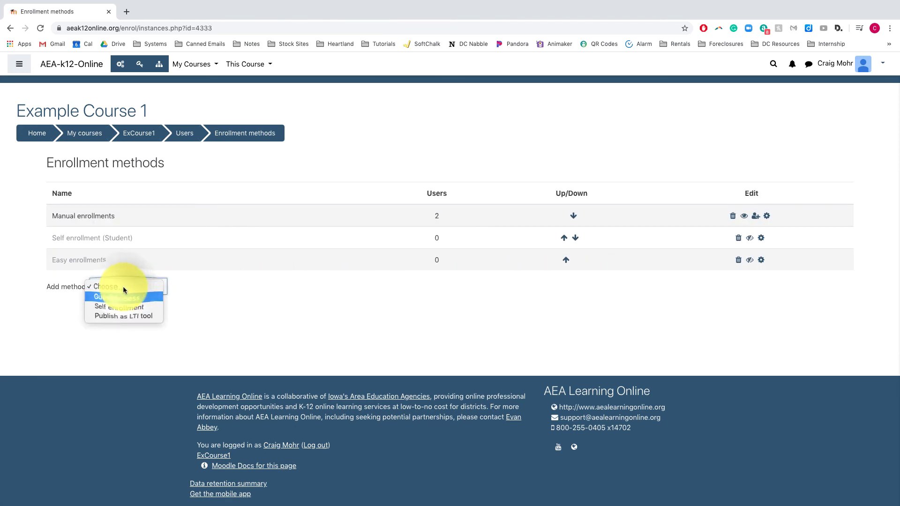
pyautogui.click(123, 297)
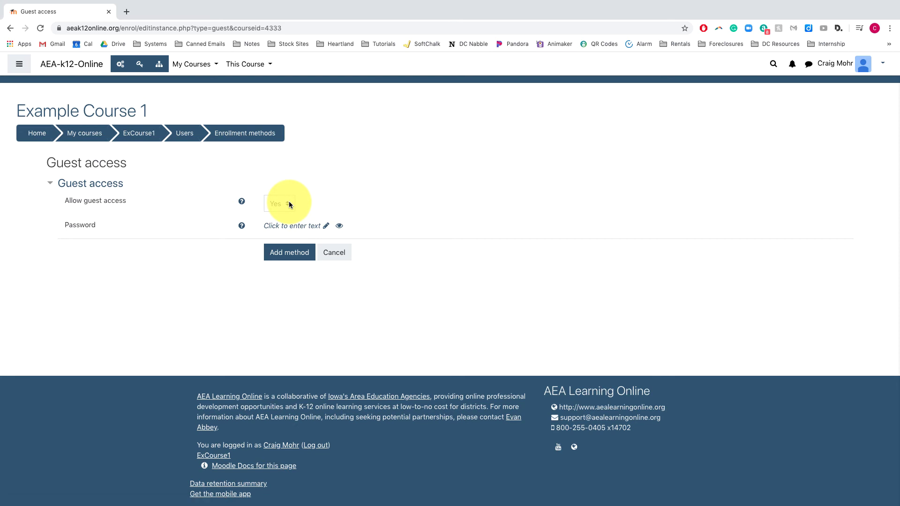
pyautogui.click(299, 257)
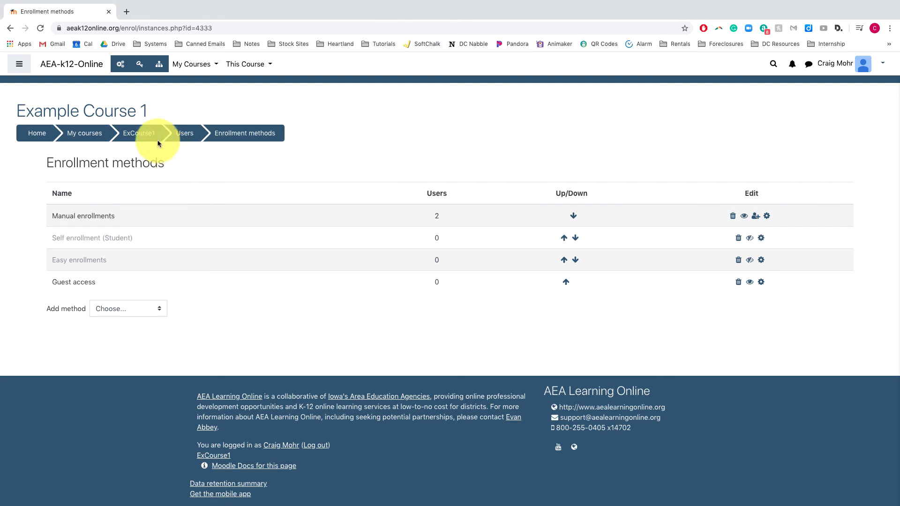
# - Copy Example Course 1's web address, then log out of the site
pyautogui.click(150, 134)
pyautogui.click(211, 28)
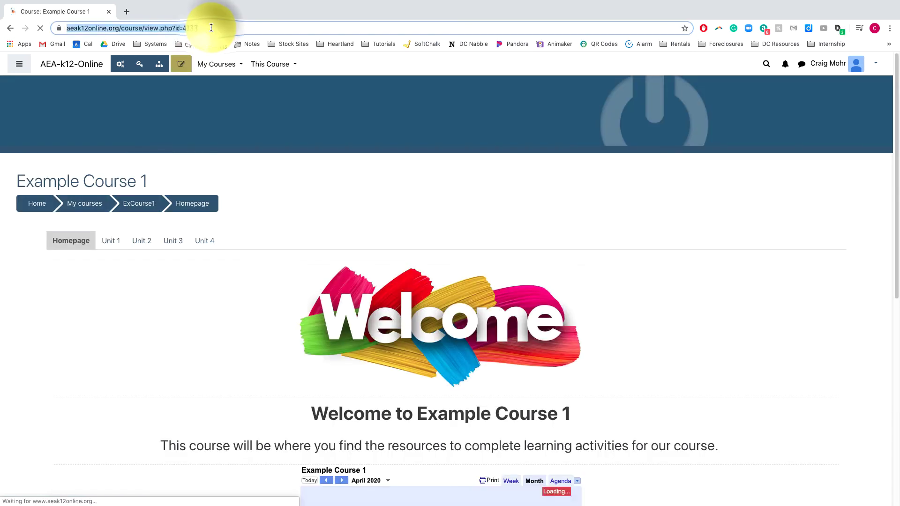
pyautogui.press('Right')
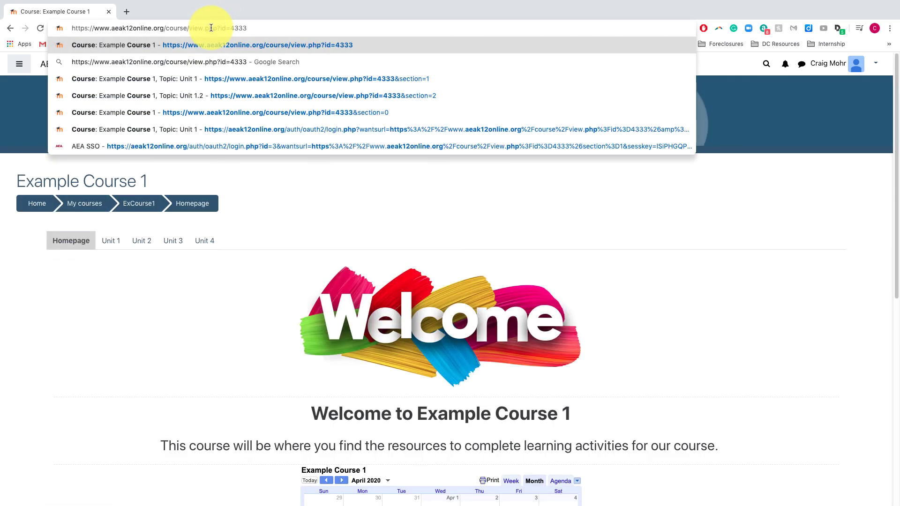
pyautogui.press('super+a')
pyautogui.hotkey('ctrl', 'c')
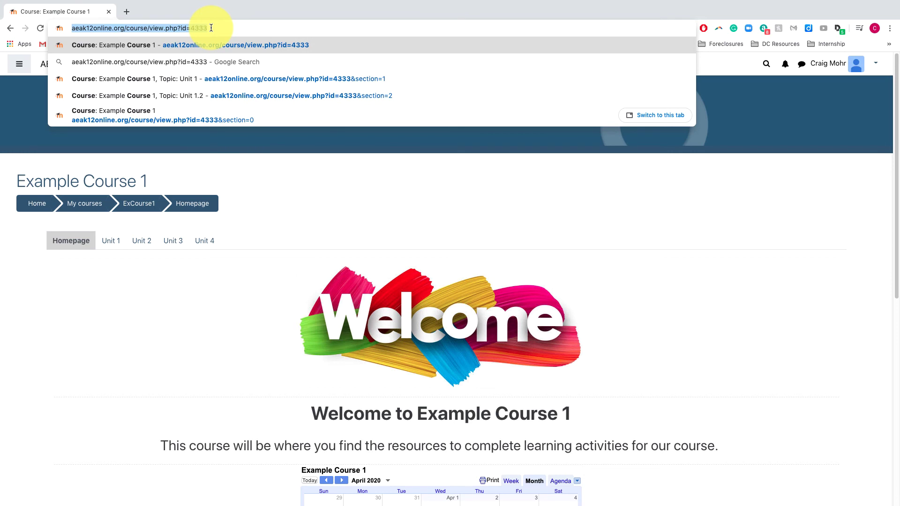
pyautogui.click(839, 67)
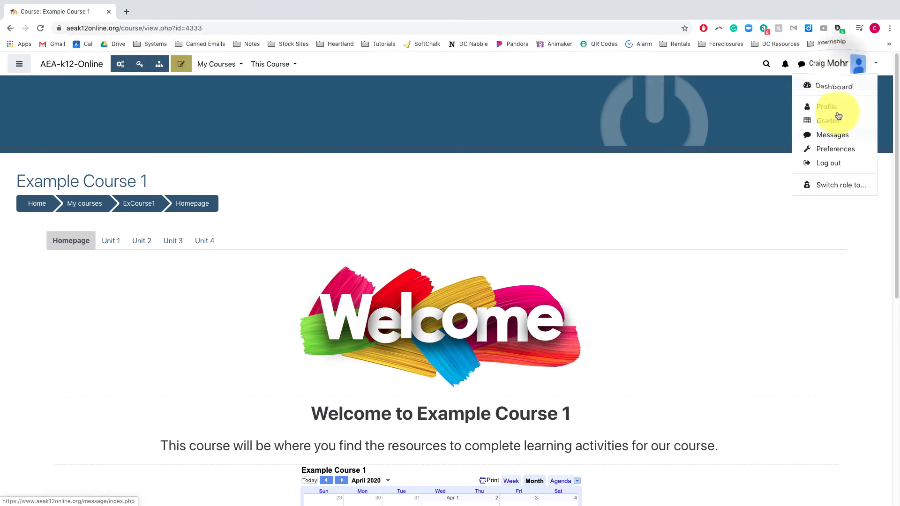
pyautogui.click(835, 160)
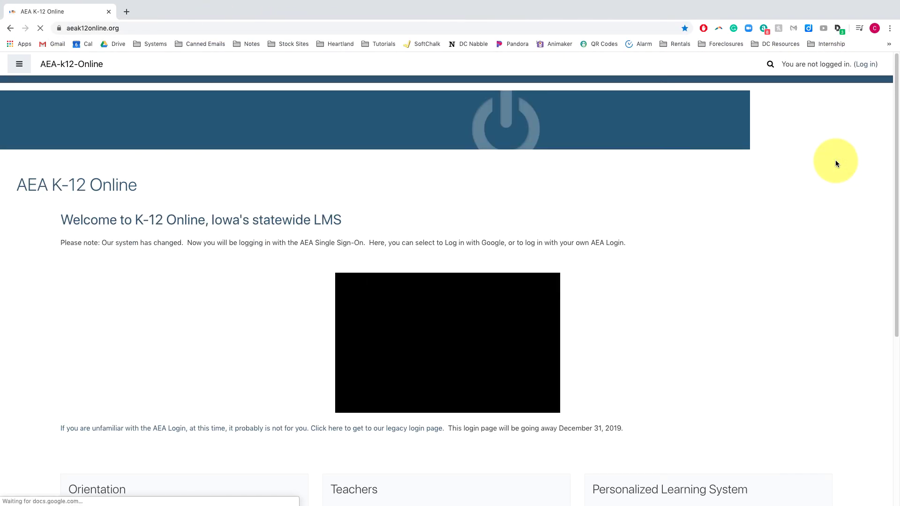
# - Reload Example Course 1 as a guest from the copied address and collapse the navigation drawer
pyautogui.click(137, 28)
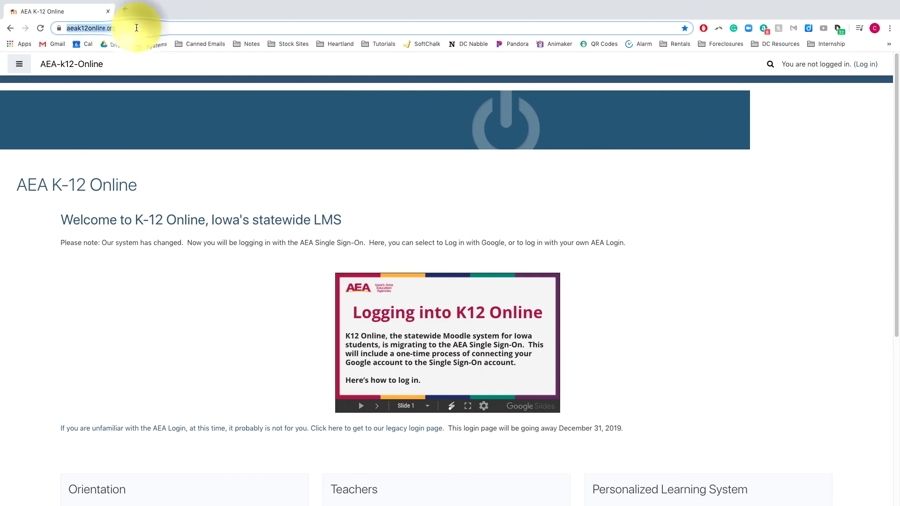
pyautogui.hotkey('ctrl', 'v')
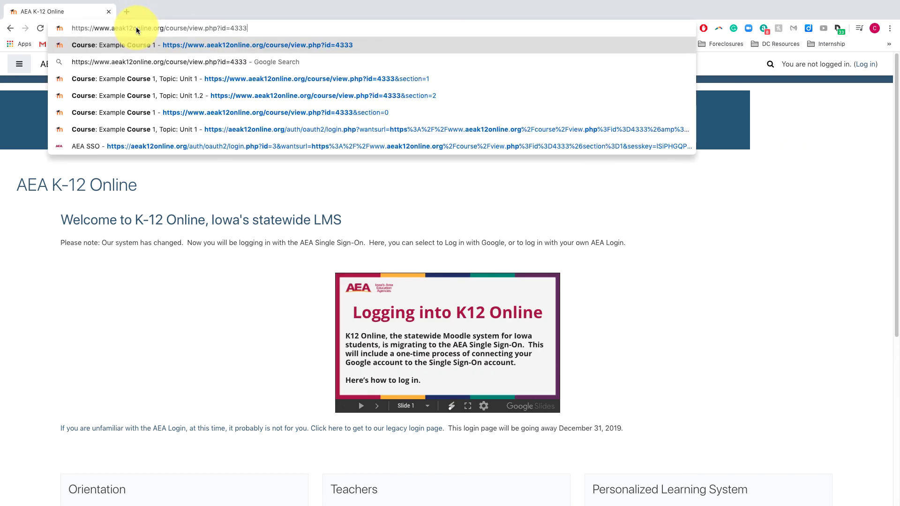
pyautogui.press('Return')
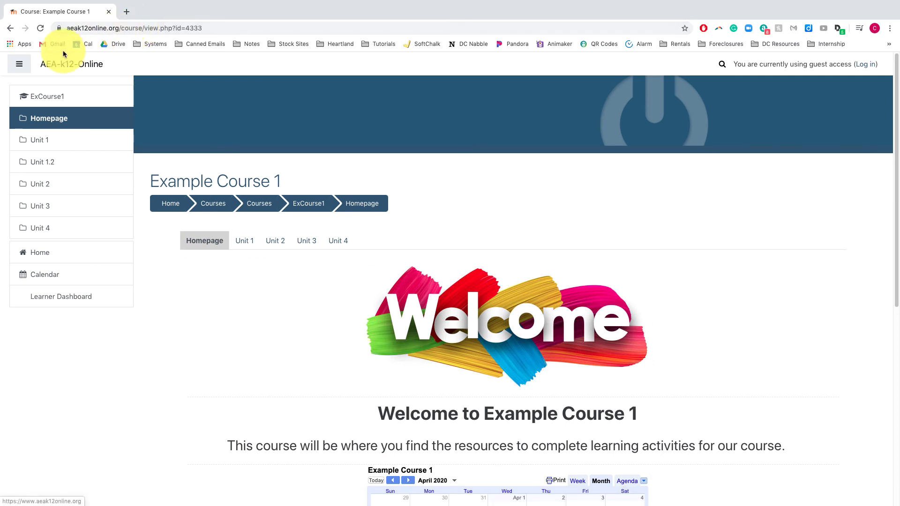
pyautogui.click(19, 64)
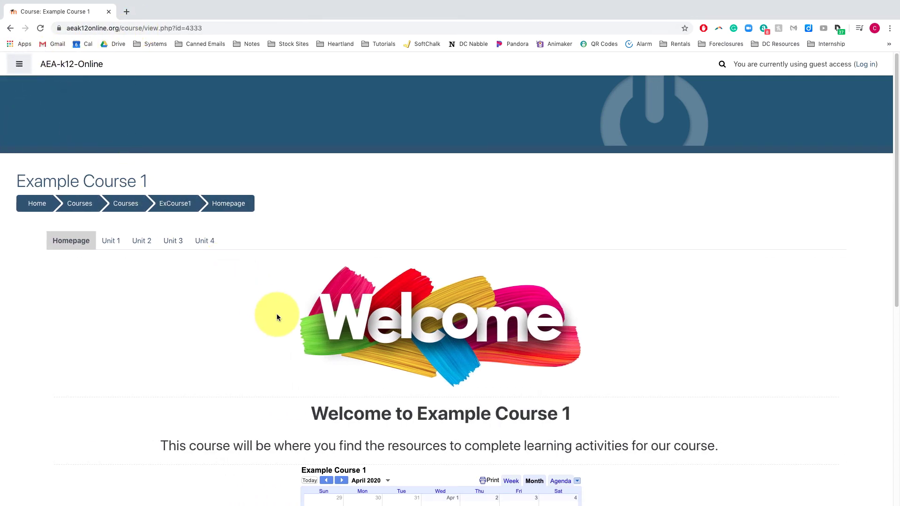
pyautogui.scroll(-4, 277, 317)
pyautogui.scroll(2, 276, 317)
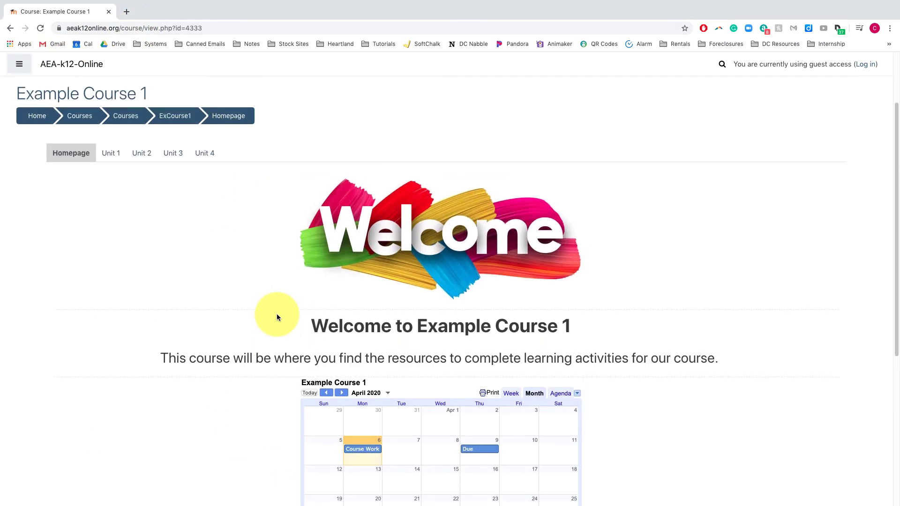
pyautogui.scroll(-3, 277, 314)
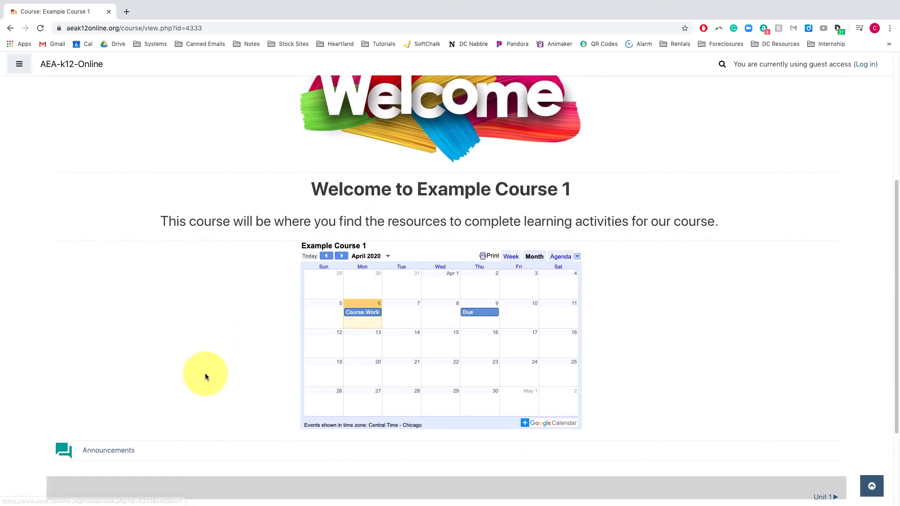
# - View the course Announcements forum, then return to the course homepage
pyautogui.click(116, 450)
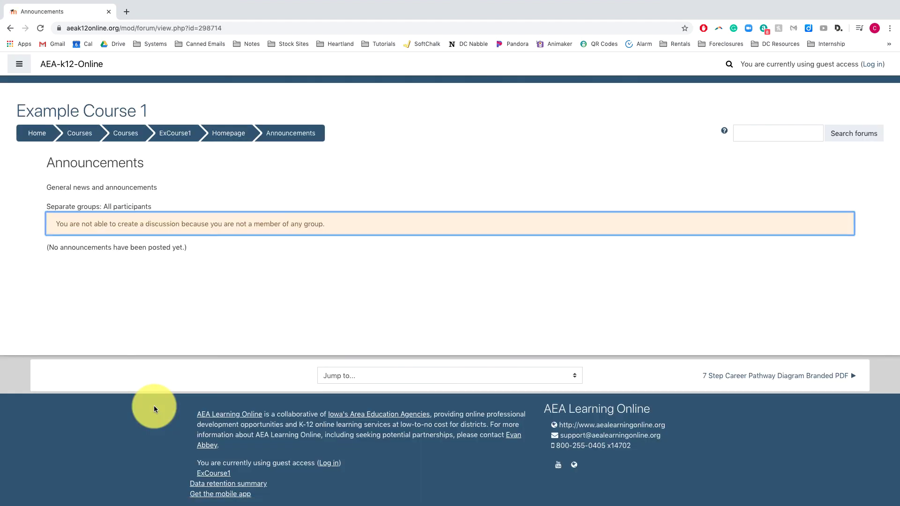
pyautogui.moveTo(111, 224); pyautogui.dragTo(326, 228)
pyautogui.click(320, 225)
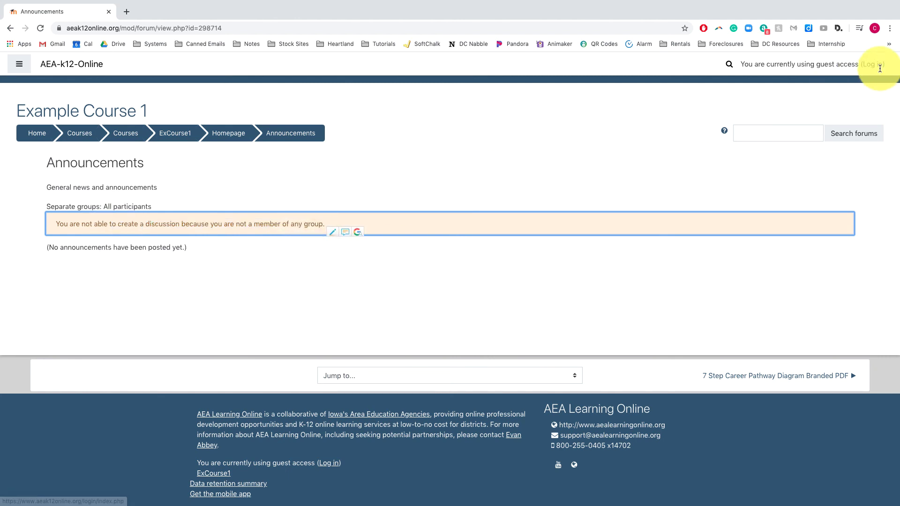
pyautogui.click(10, 28)
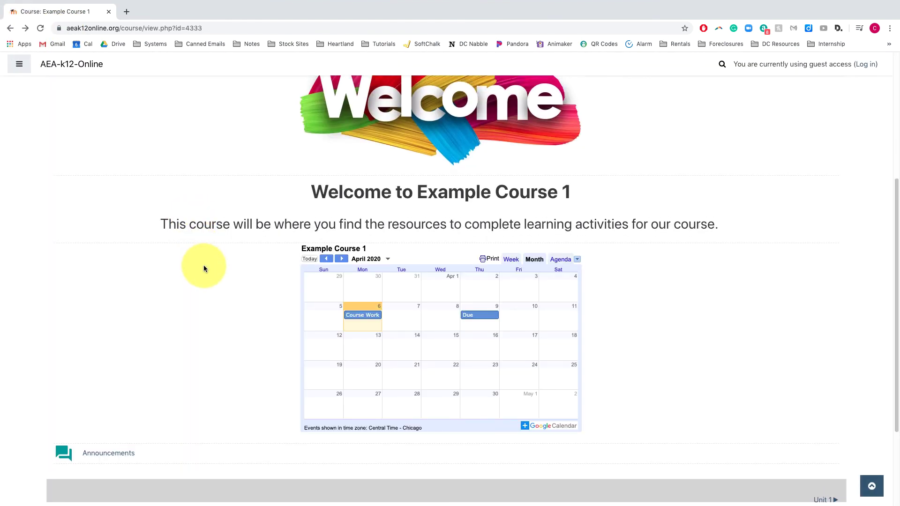
# - Open the Unit 1 section and briefly play, then pause, the inertia video
pyautogui.scroll(2, 204, 266)
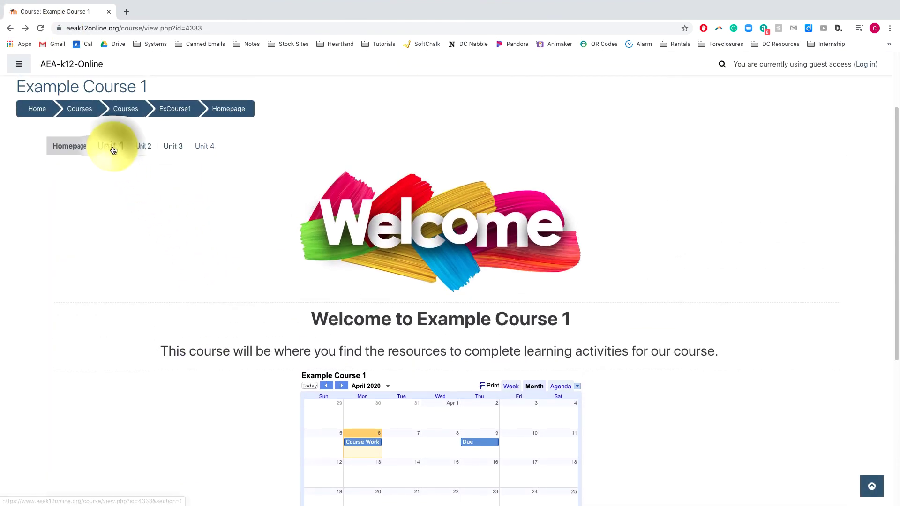
pyautogui.click(112, 145)
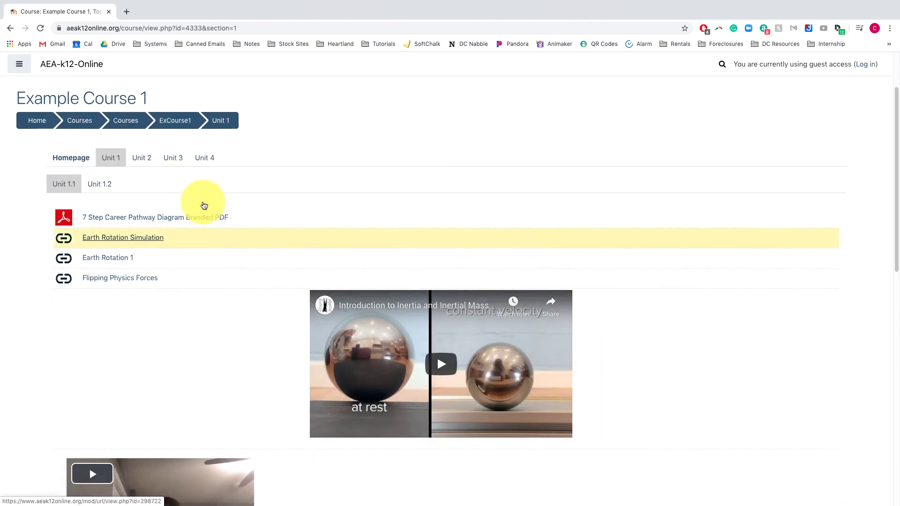
pyautogui.scroll(-1, 204, 205)
pyautogui.click(445, 350)
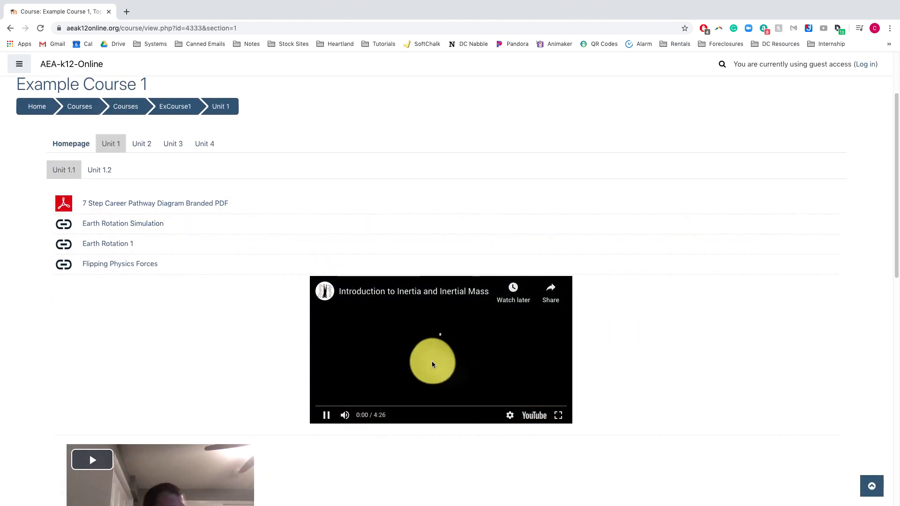
pyautogui.click(327, 415)
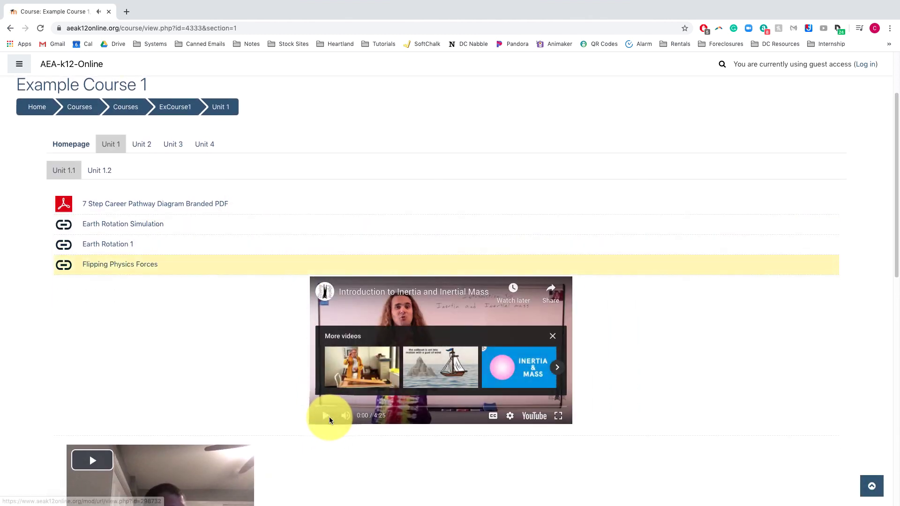
pyautogui.scroll(-5, 329, 417)
pyautogui.scroll(4, 320, 406)
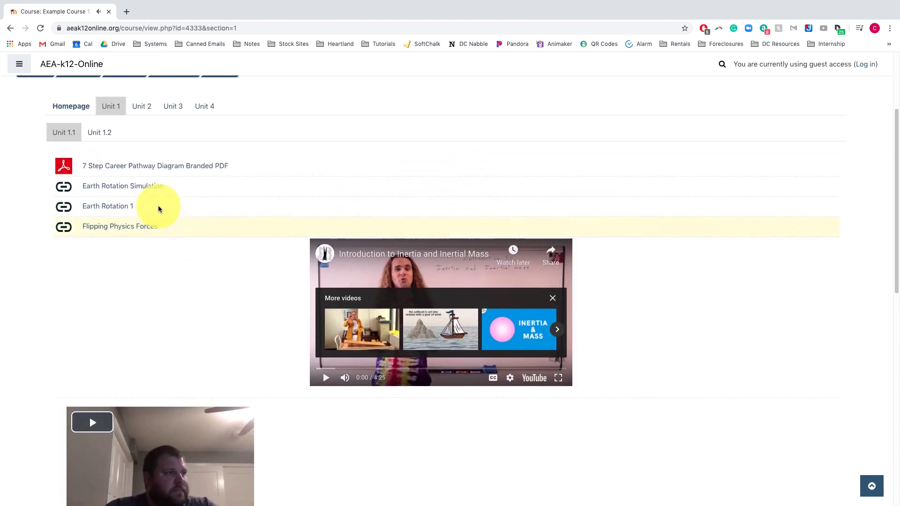
# - Open Unit 1.2, view the Pythagorean Theorem page, then return to the Unit 1.2 list
pyautogui.click(96, 131)
pyautogui.scroll(-3, 105, 327)
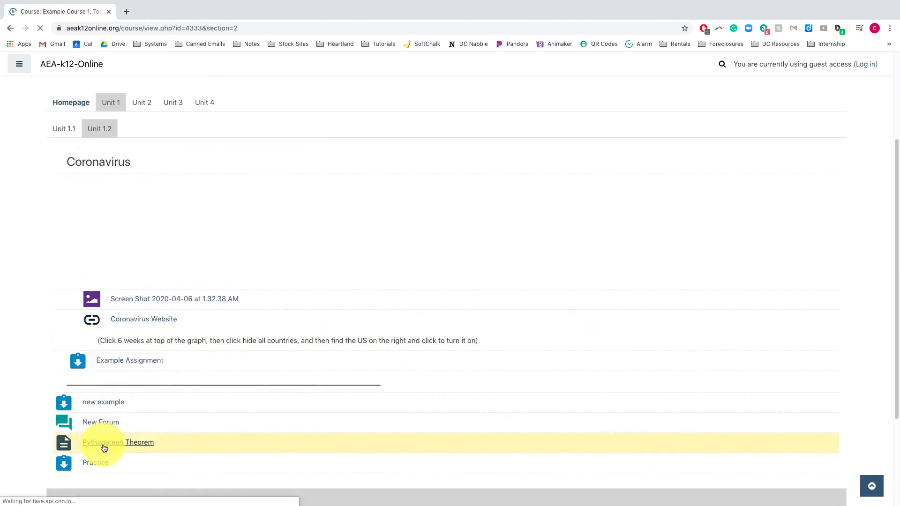
pyautogui.click(115, 440)
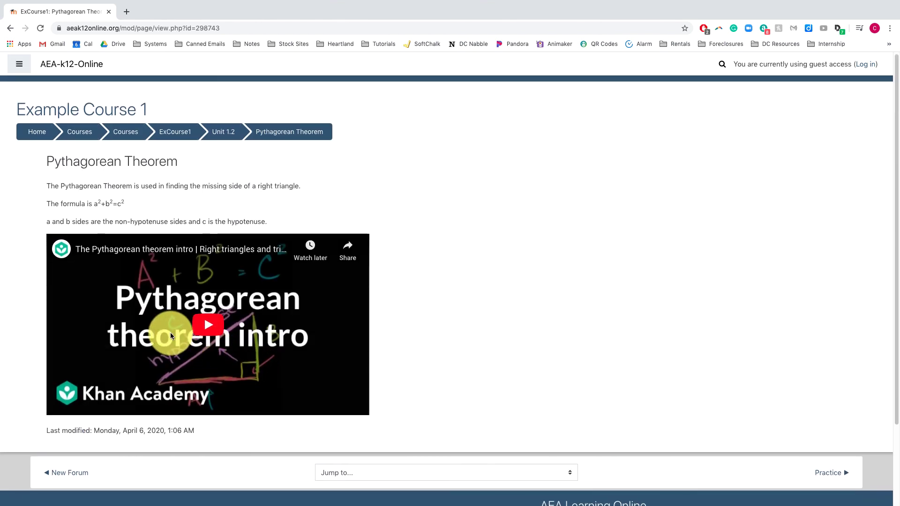
pyautogui.click(10, 30)
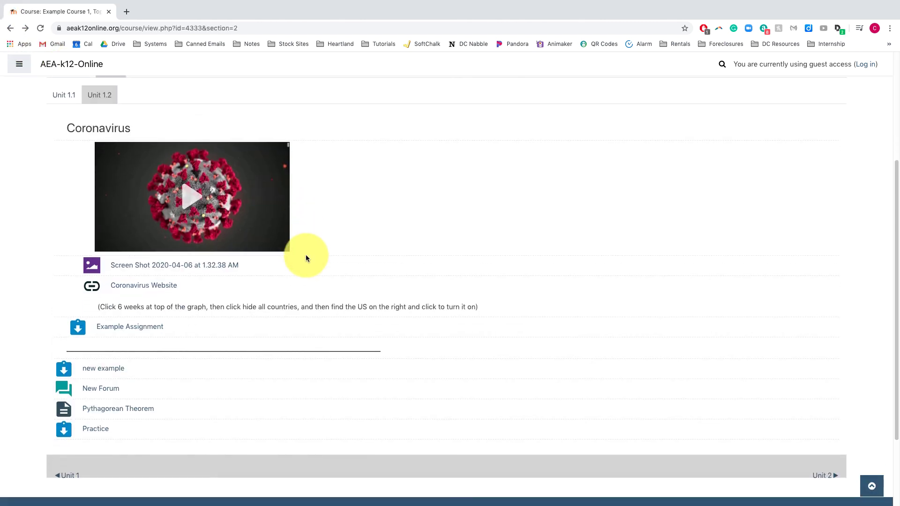
pyautogui.scroll(2, 427, 284)
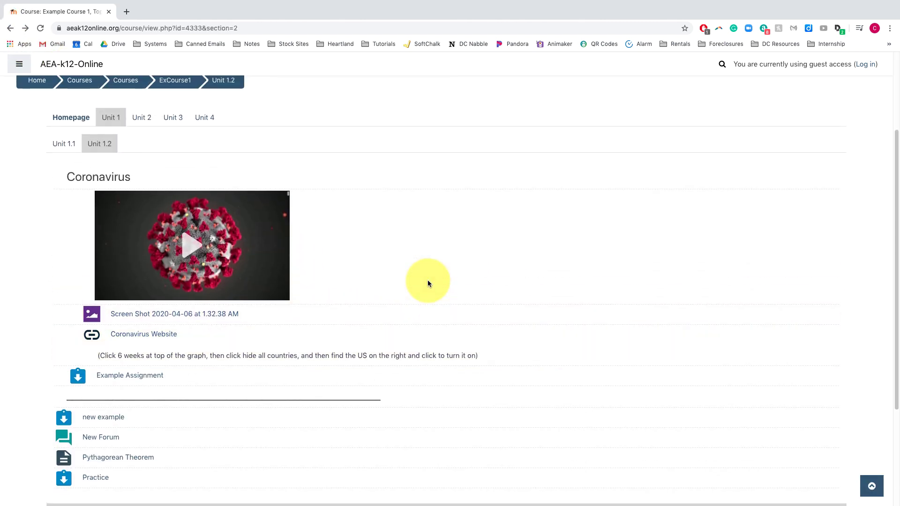
pyautogui.scroll(2, 292, 163)
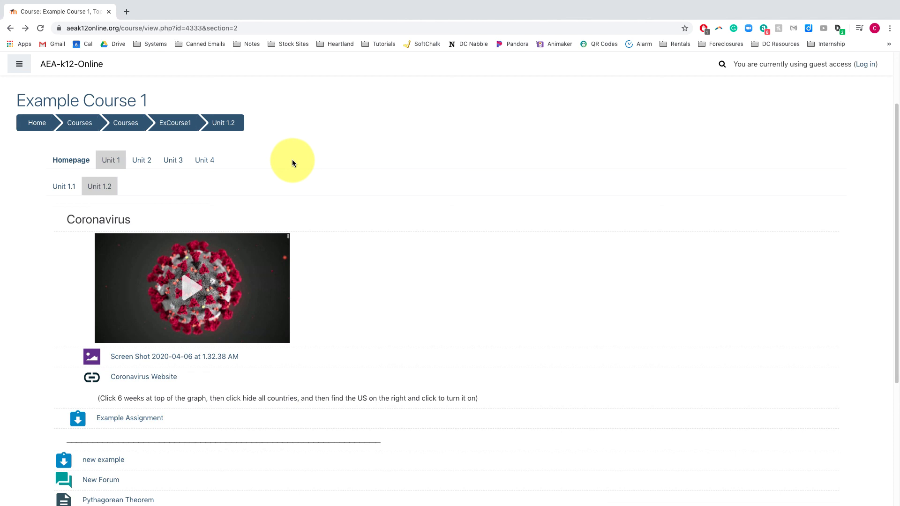
pyautogui.scroll(1, 292, 162)
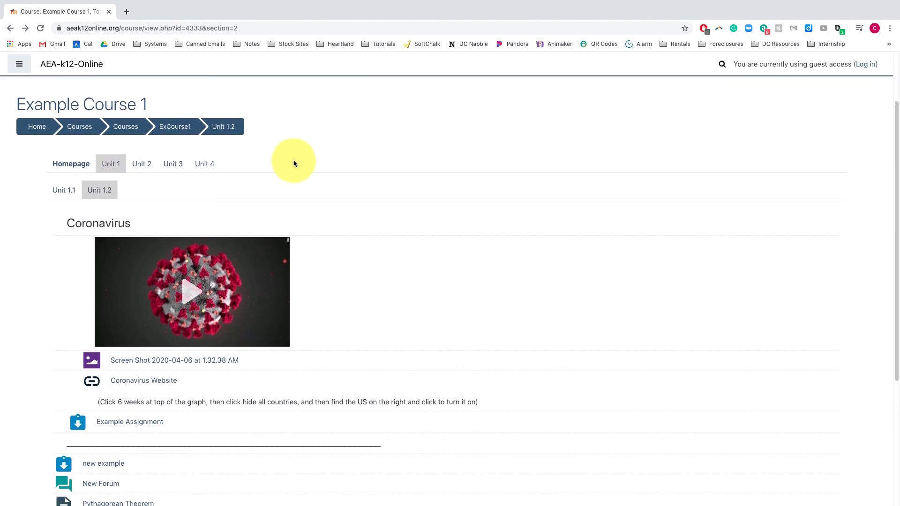